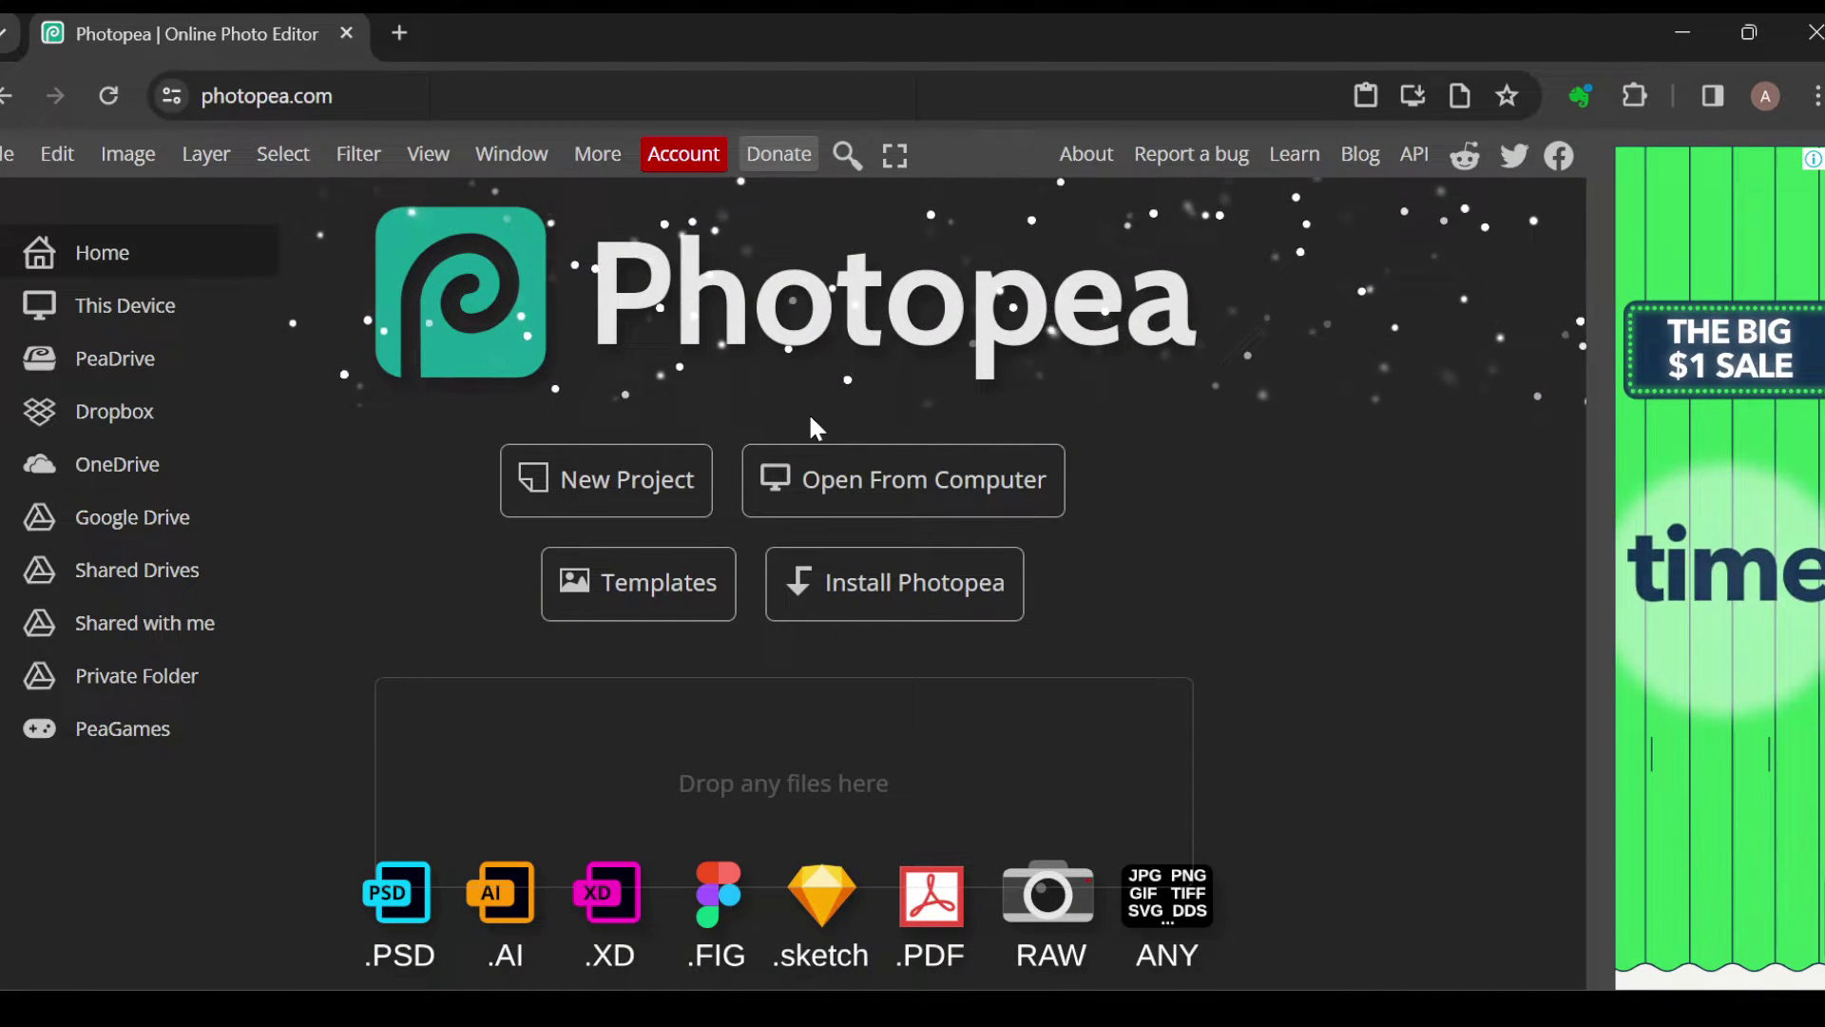
Start a new Photopea project to reach the template gallery
click(632, 491)
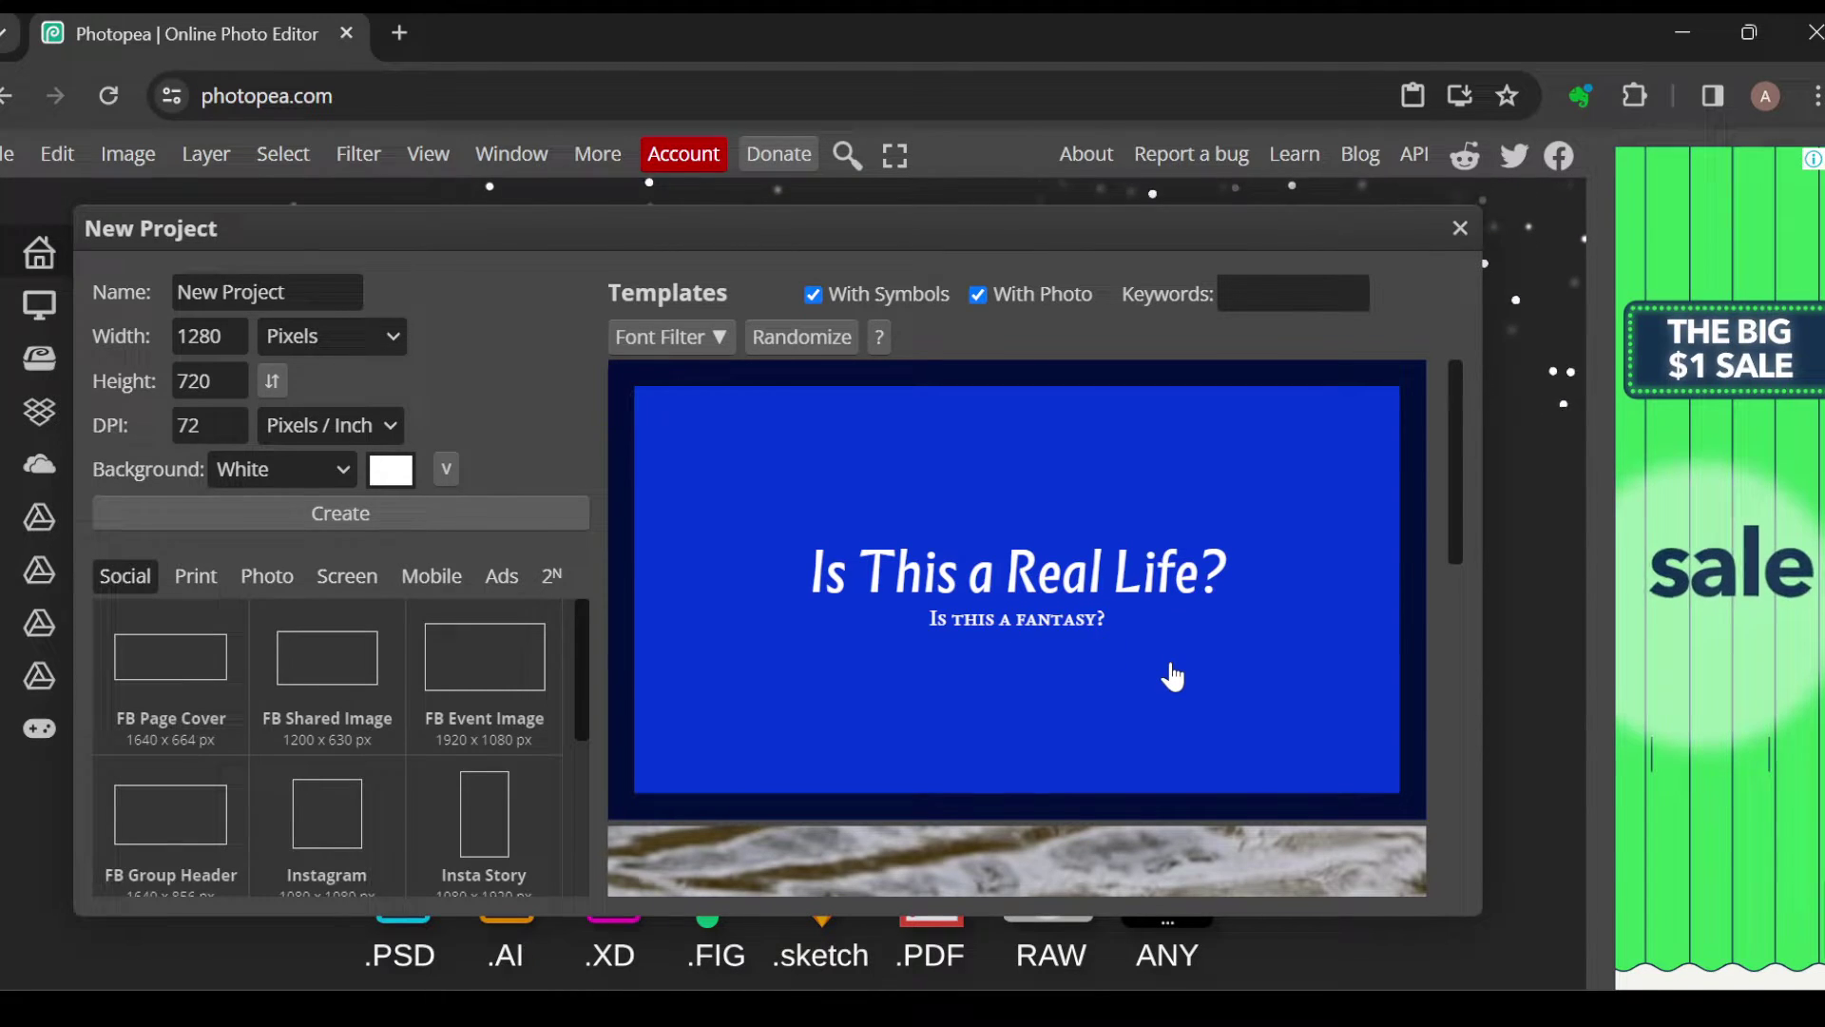
Open the blue 'Is This a Real Life?' template as template.psd
click(1170, 676)
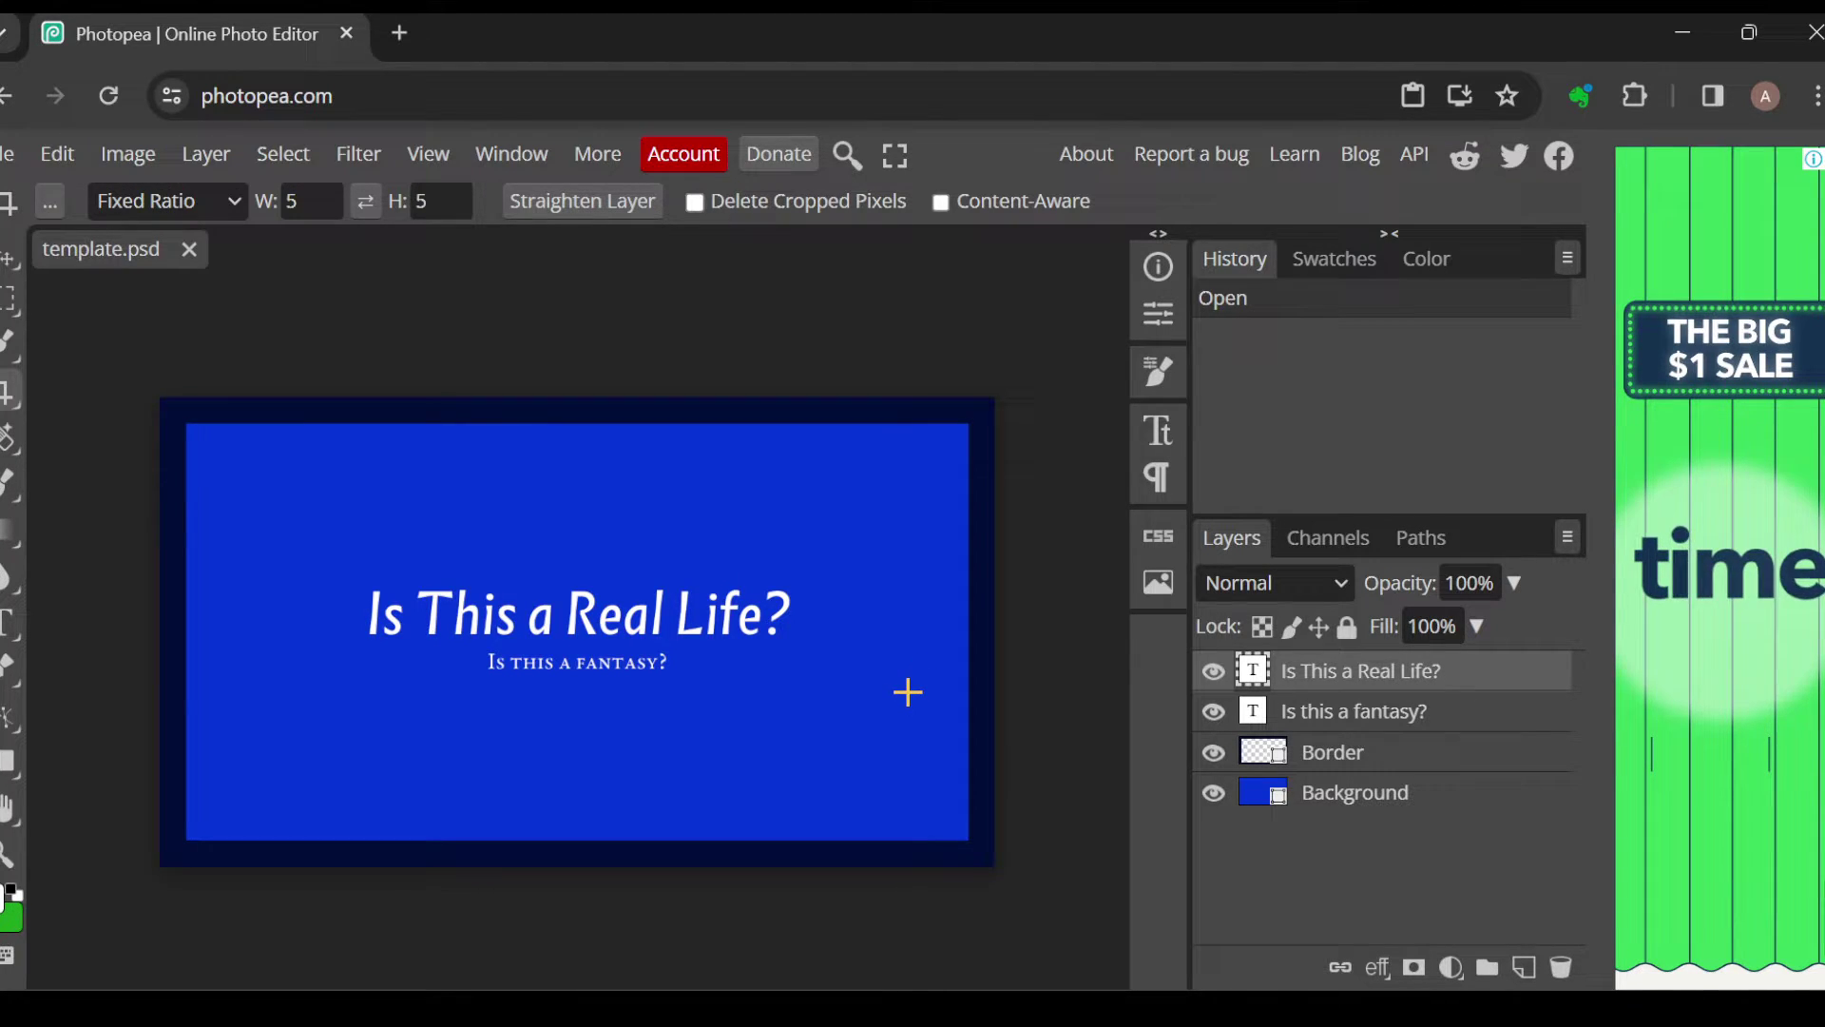
Crop to a small square right of the title and delete the title layer
drag(922, 681, 855, 611)
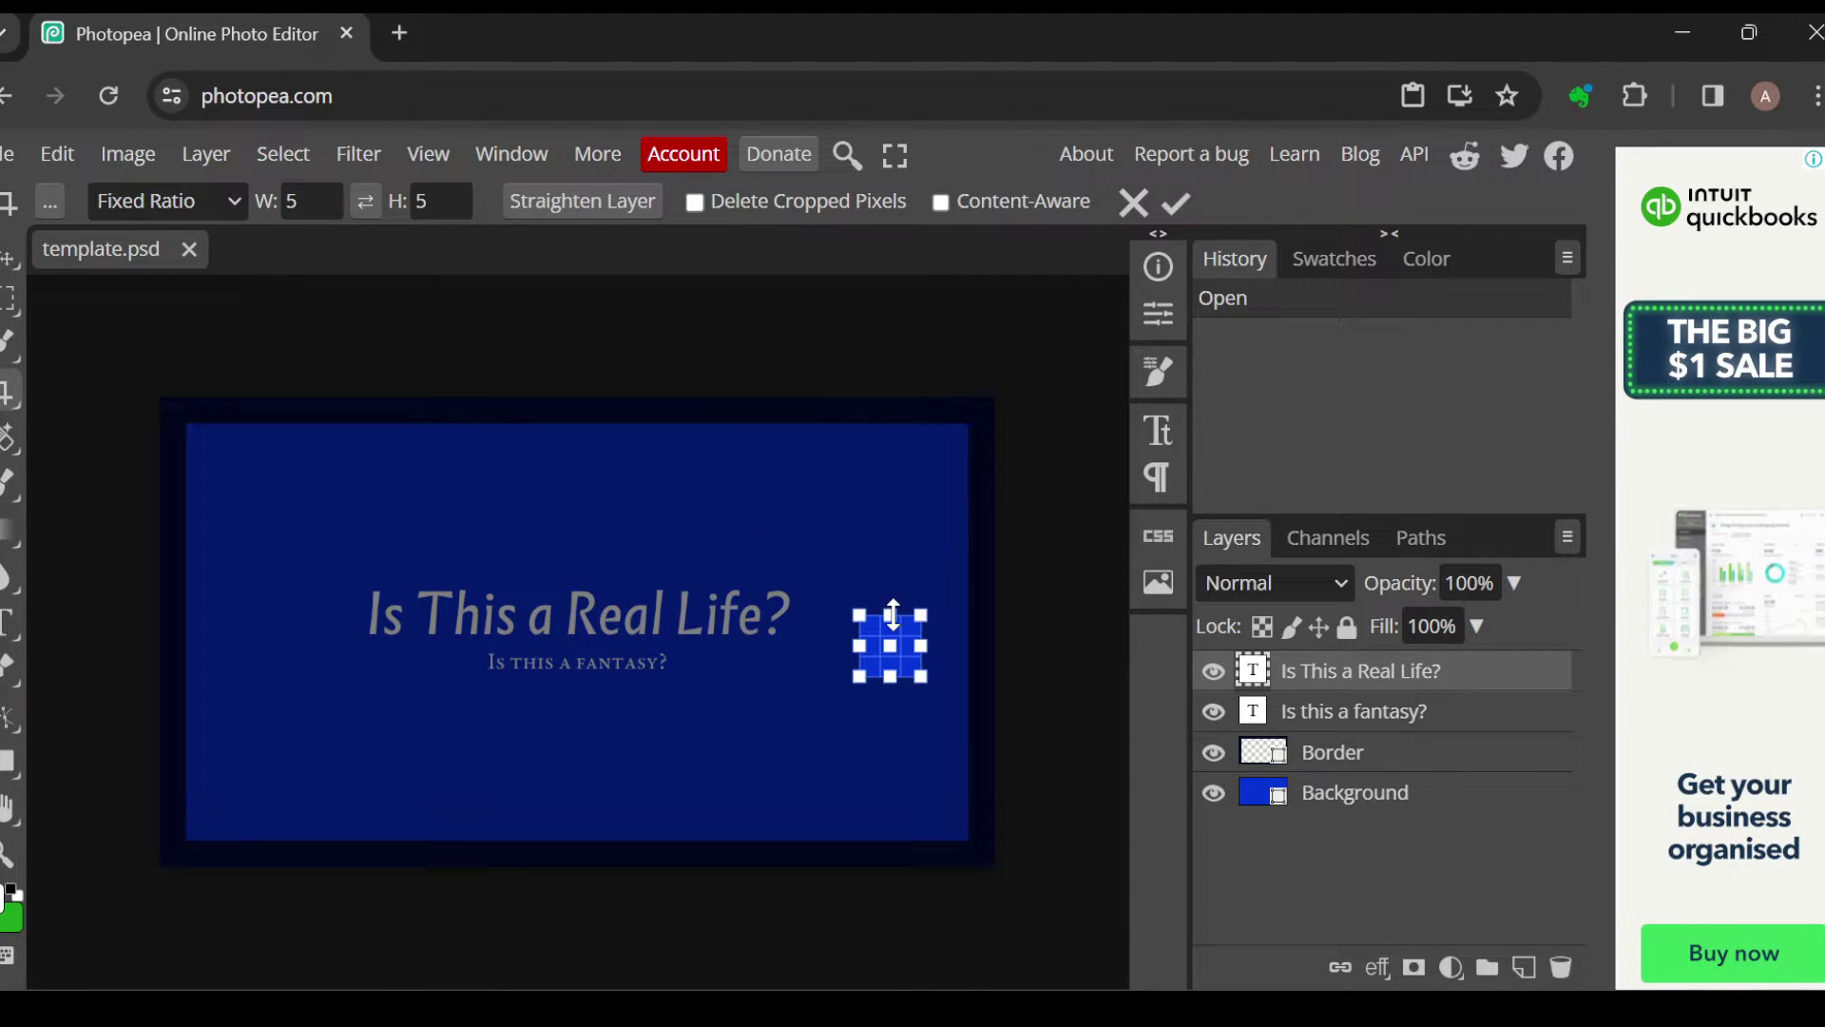
click(1562, 968)
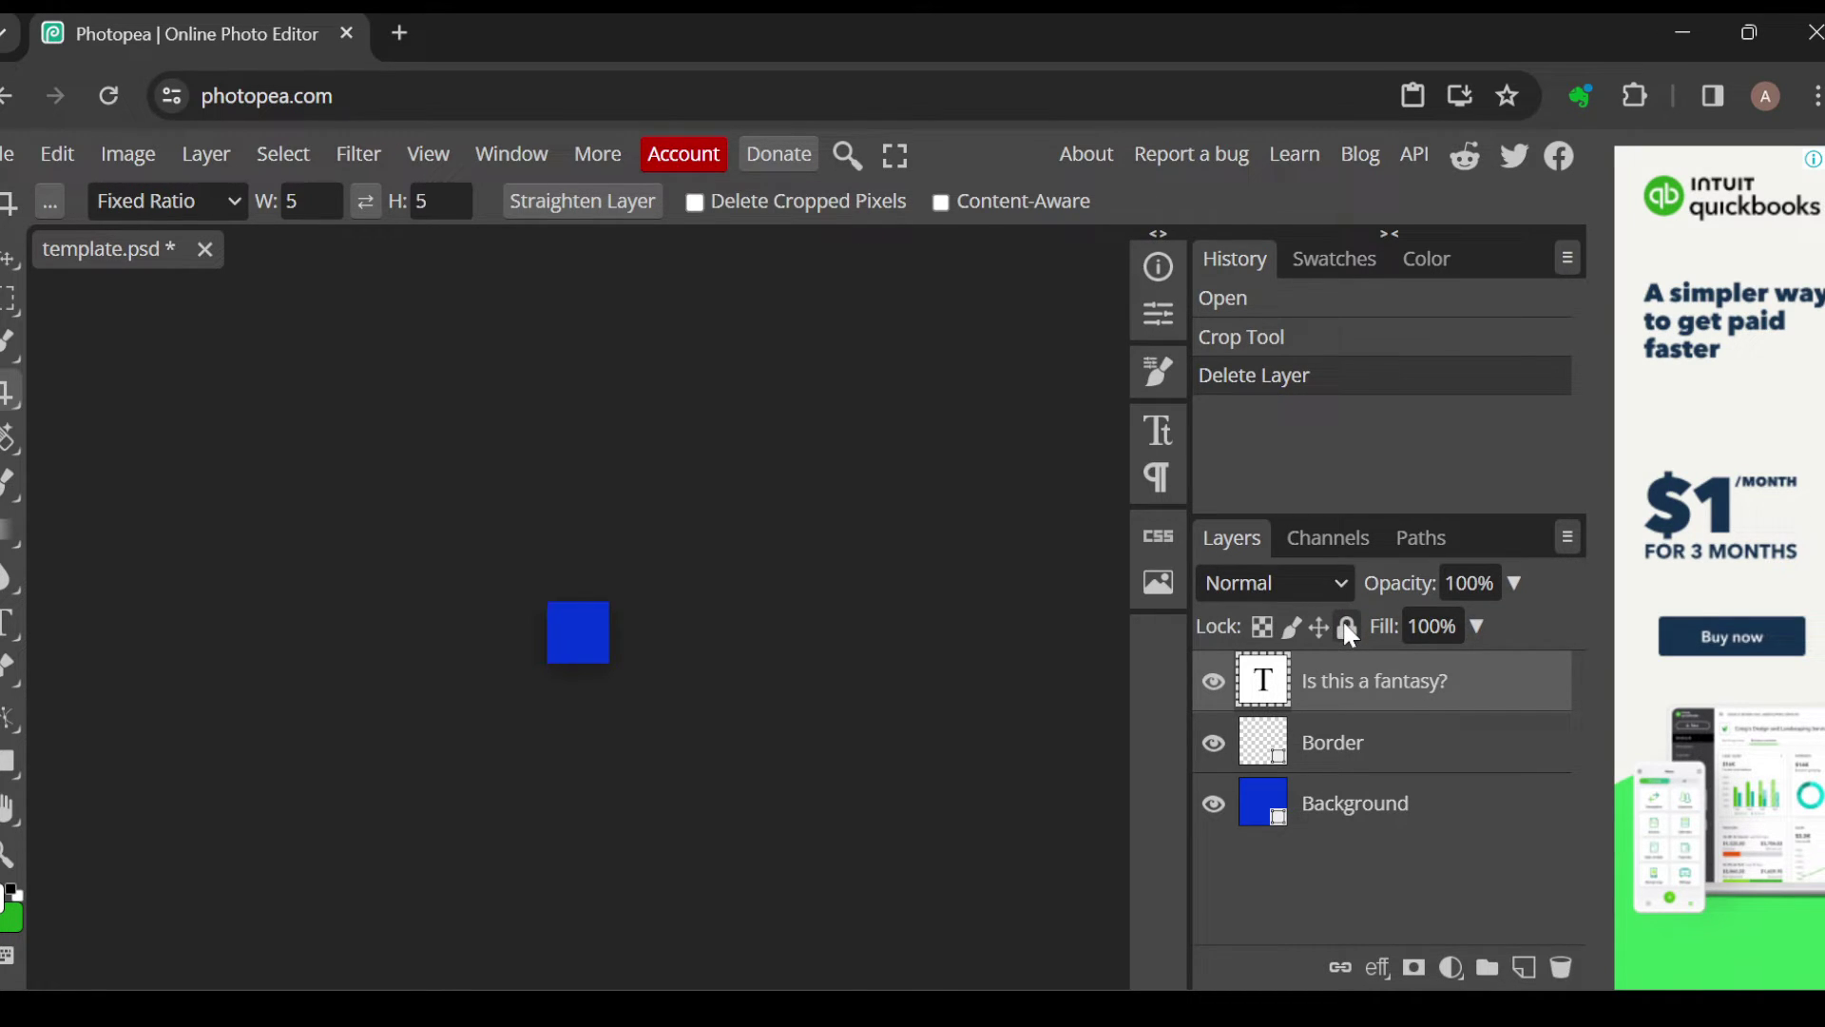
Lock the 'Is this a fantasy?' text layer with Lock All, then unlock it
click(1348, 628)
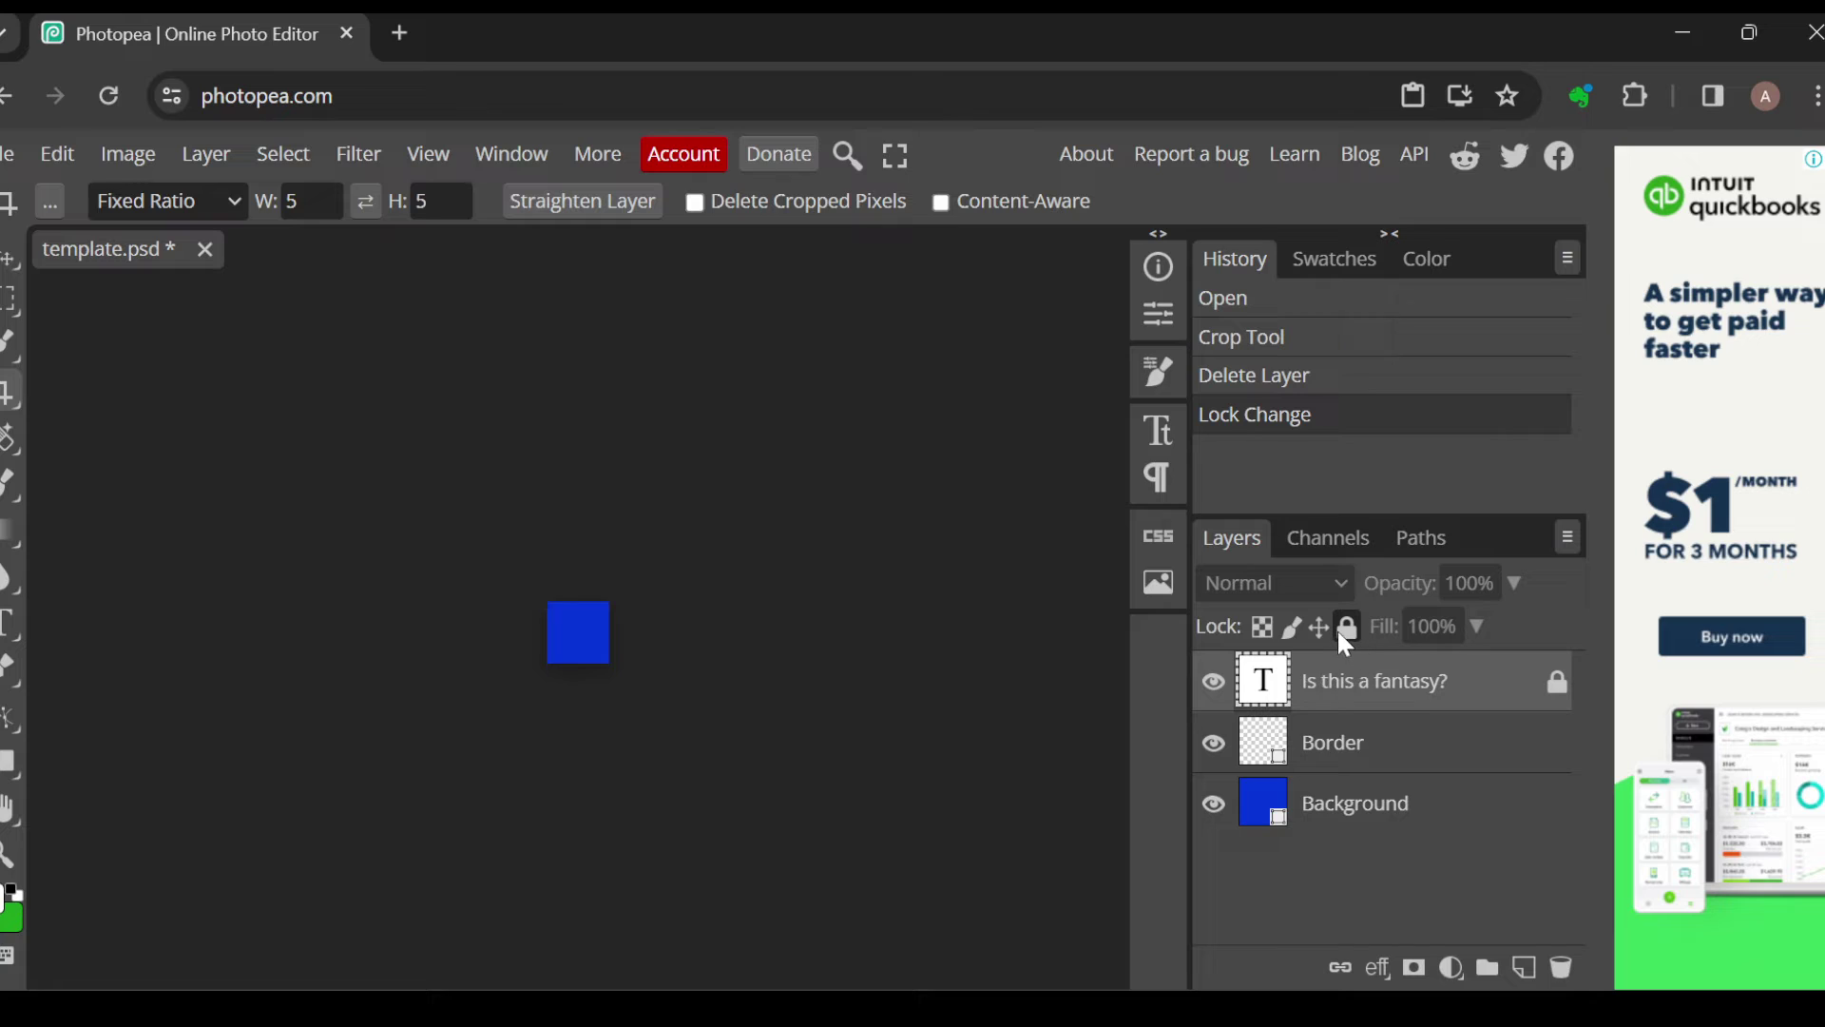
click(1556, 683)
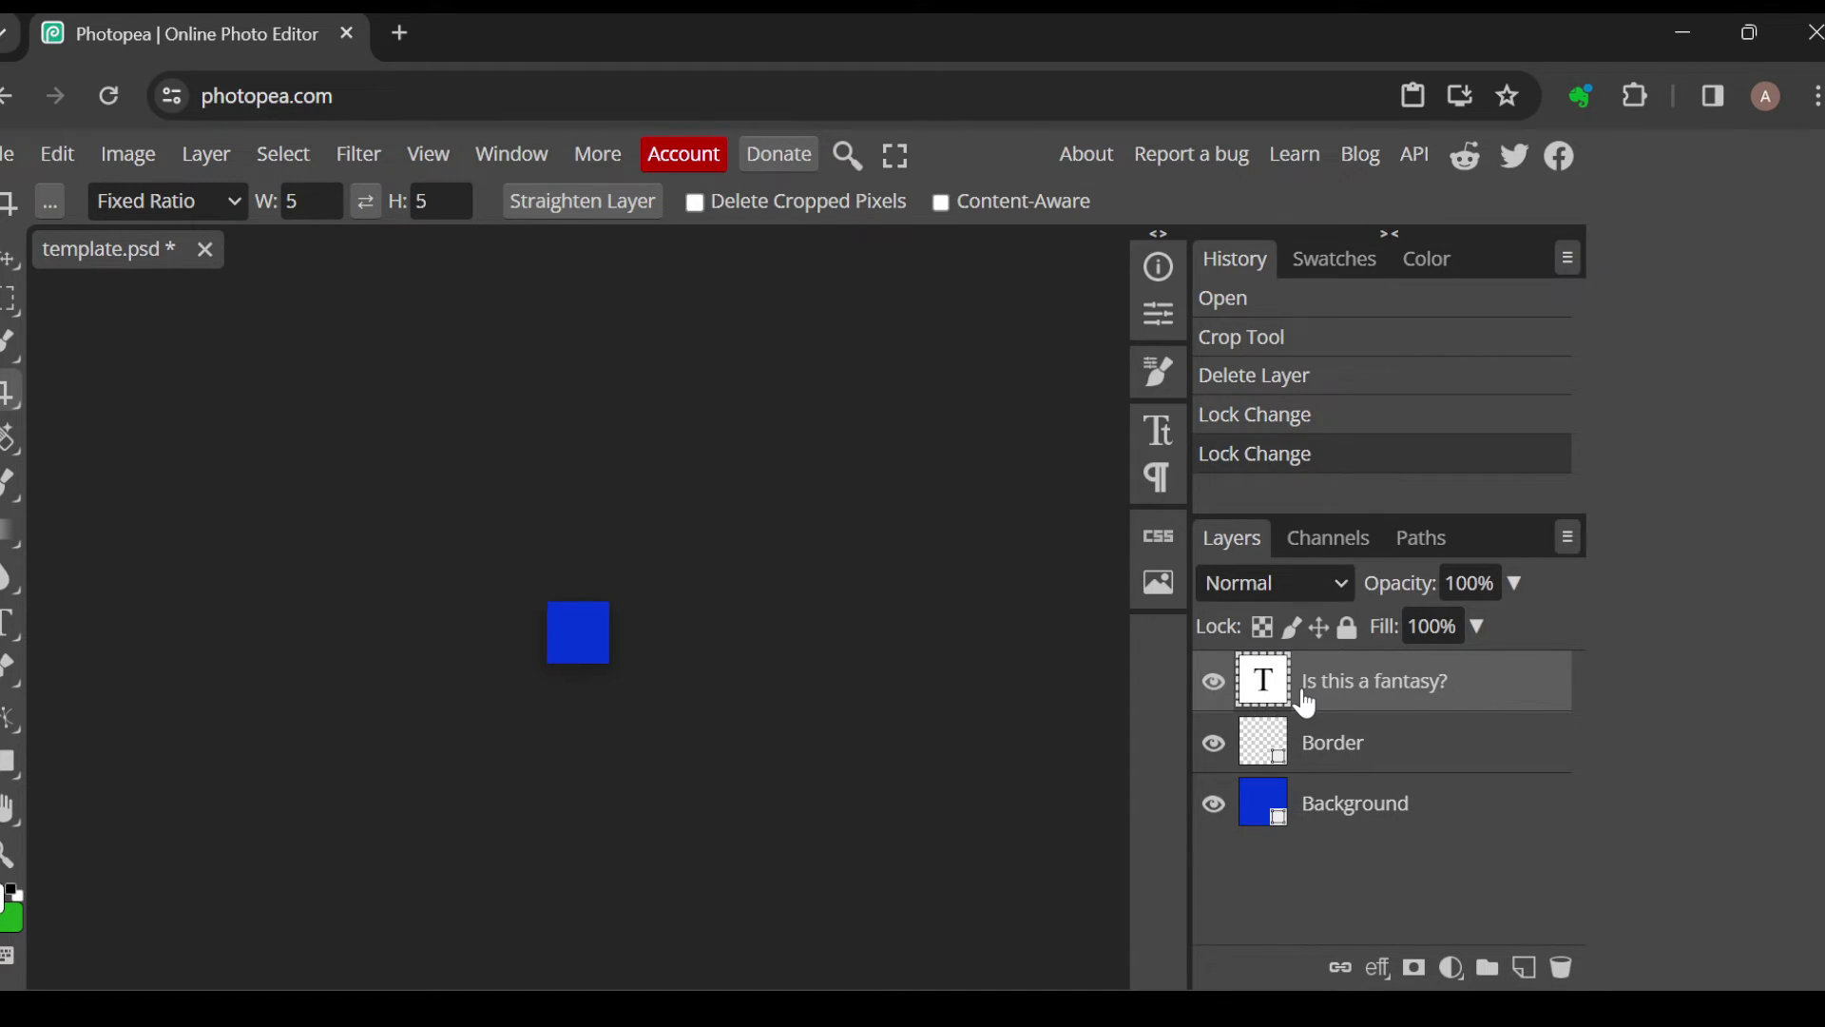
Select the Background layer, apply Lock All, then remove its lock
click(1378, 795)
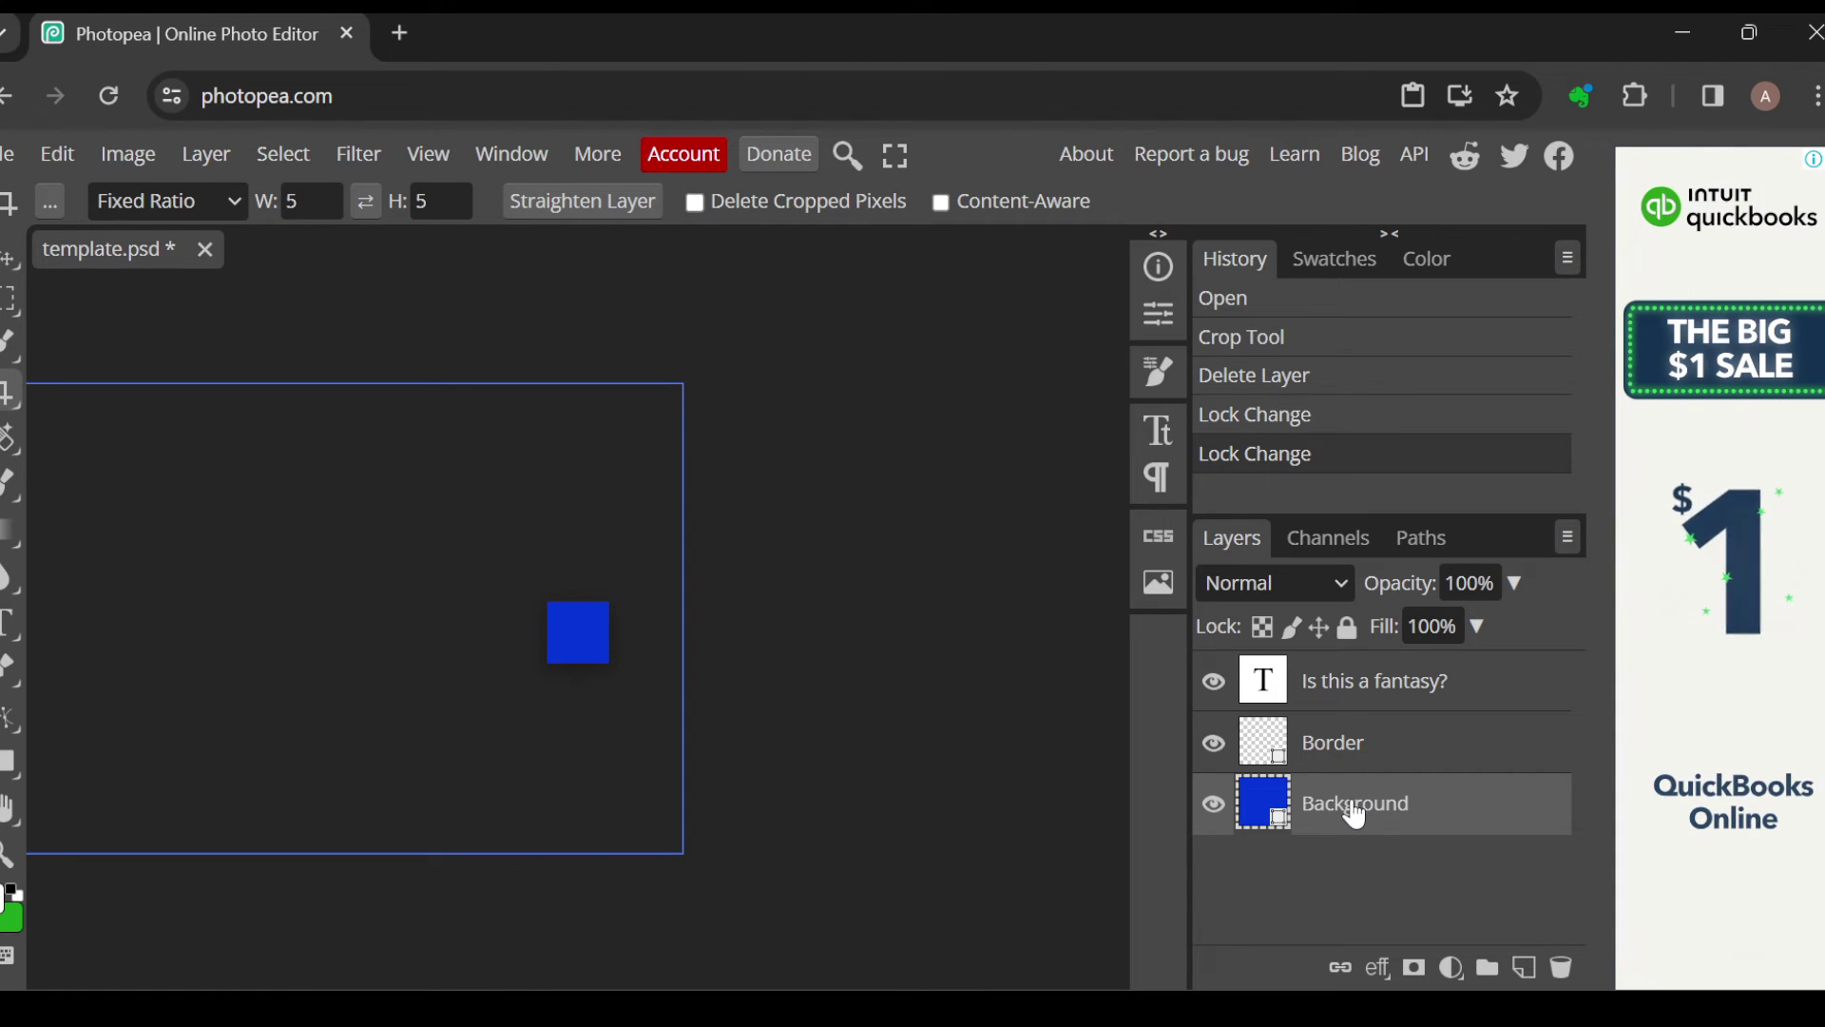
click(1348, 630)
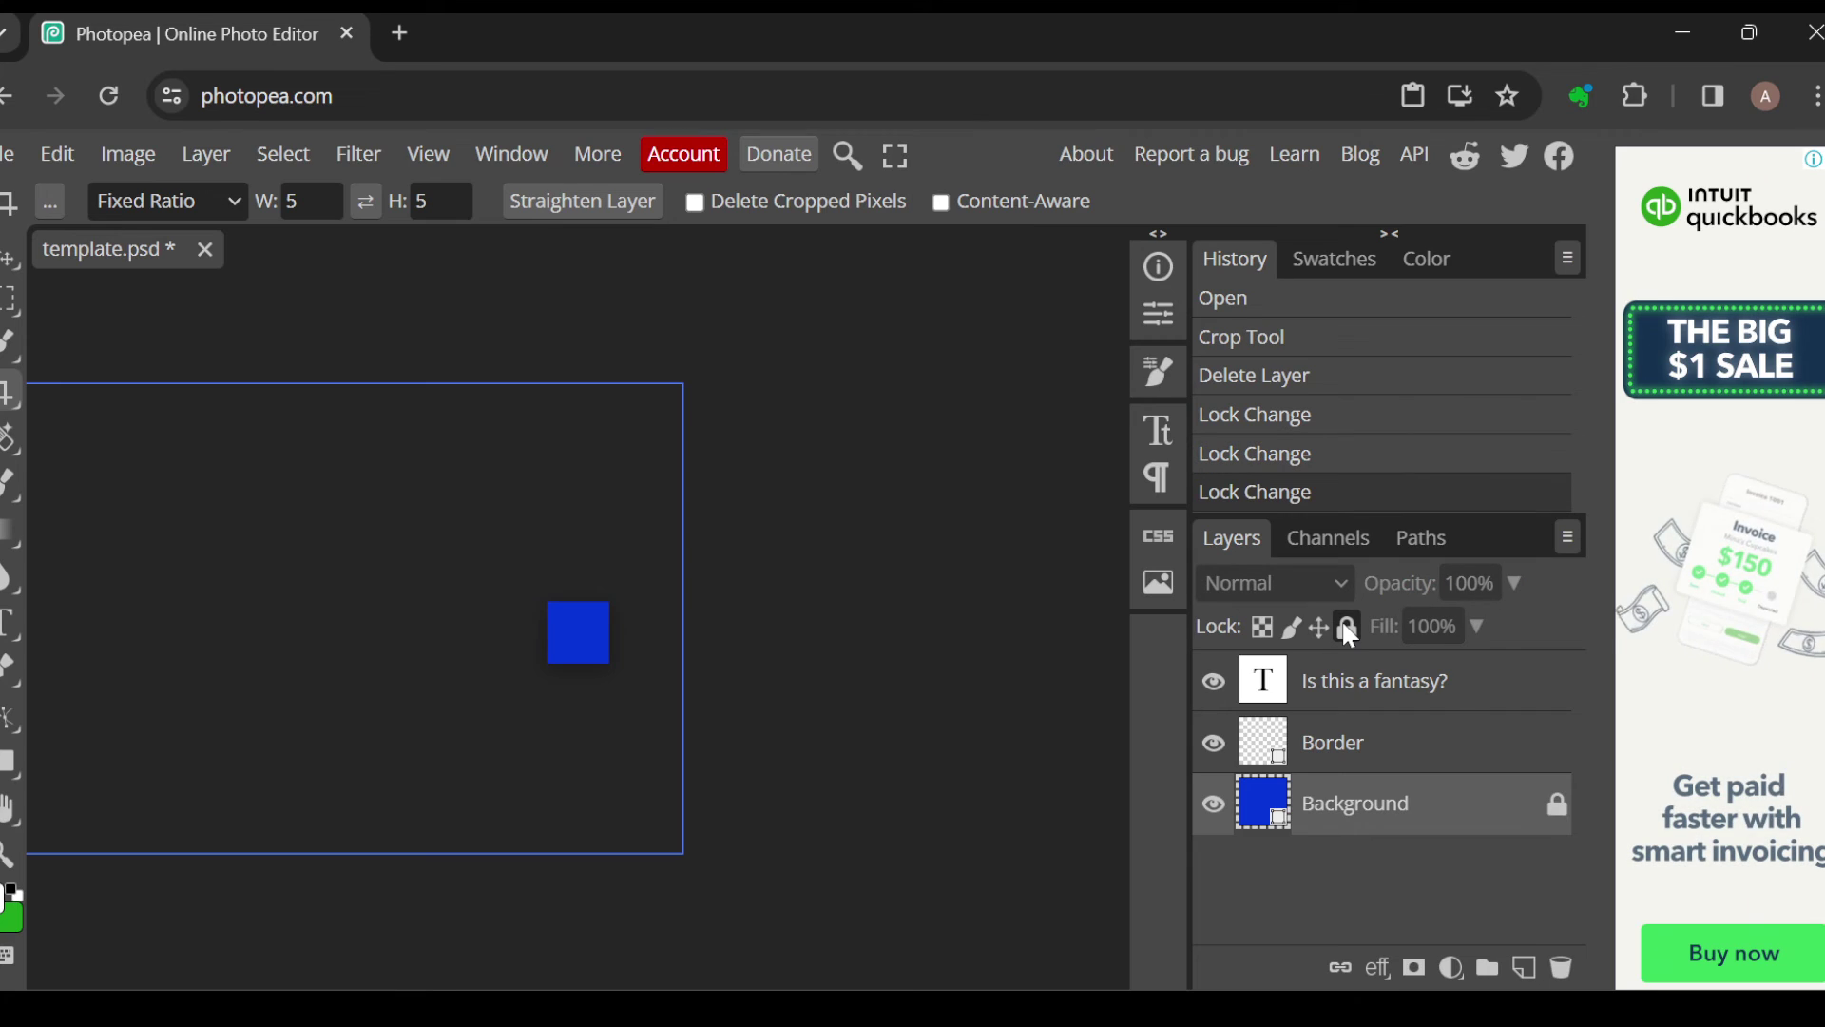
click(1559, 809)
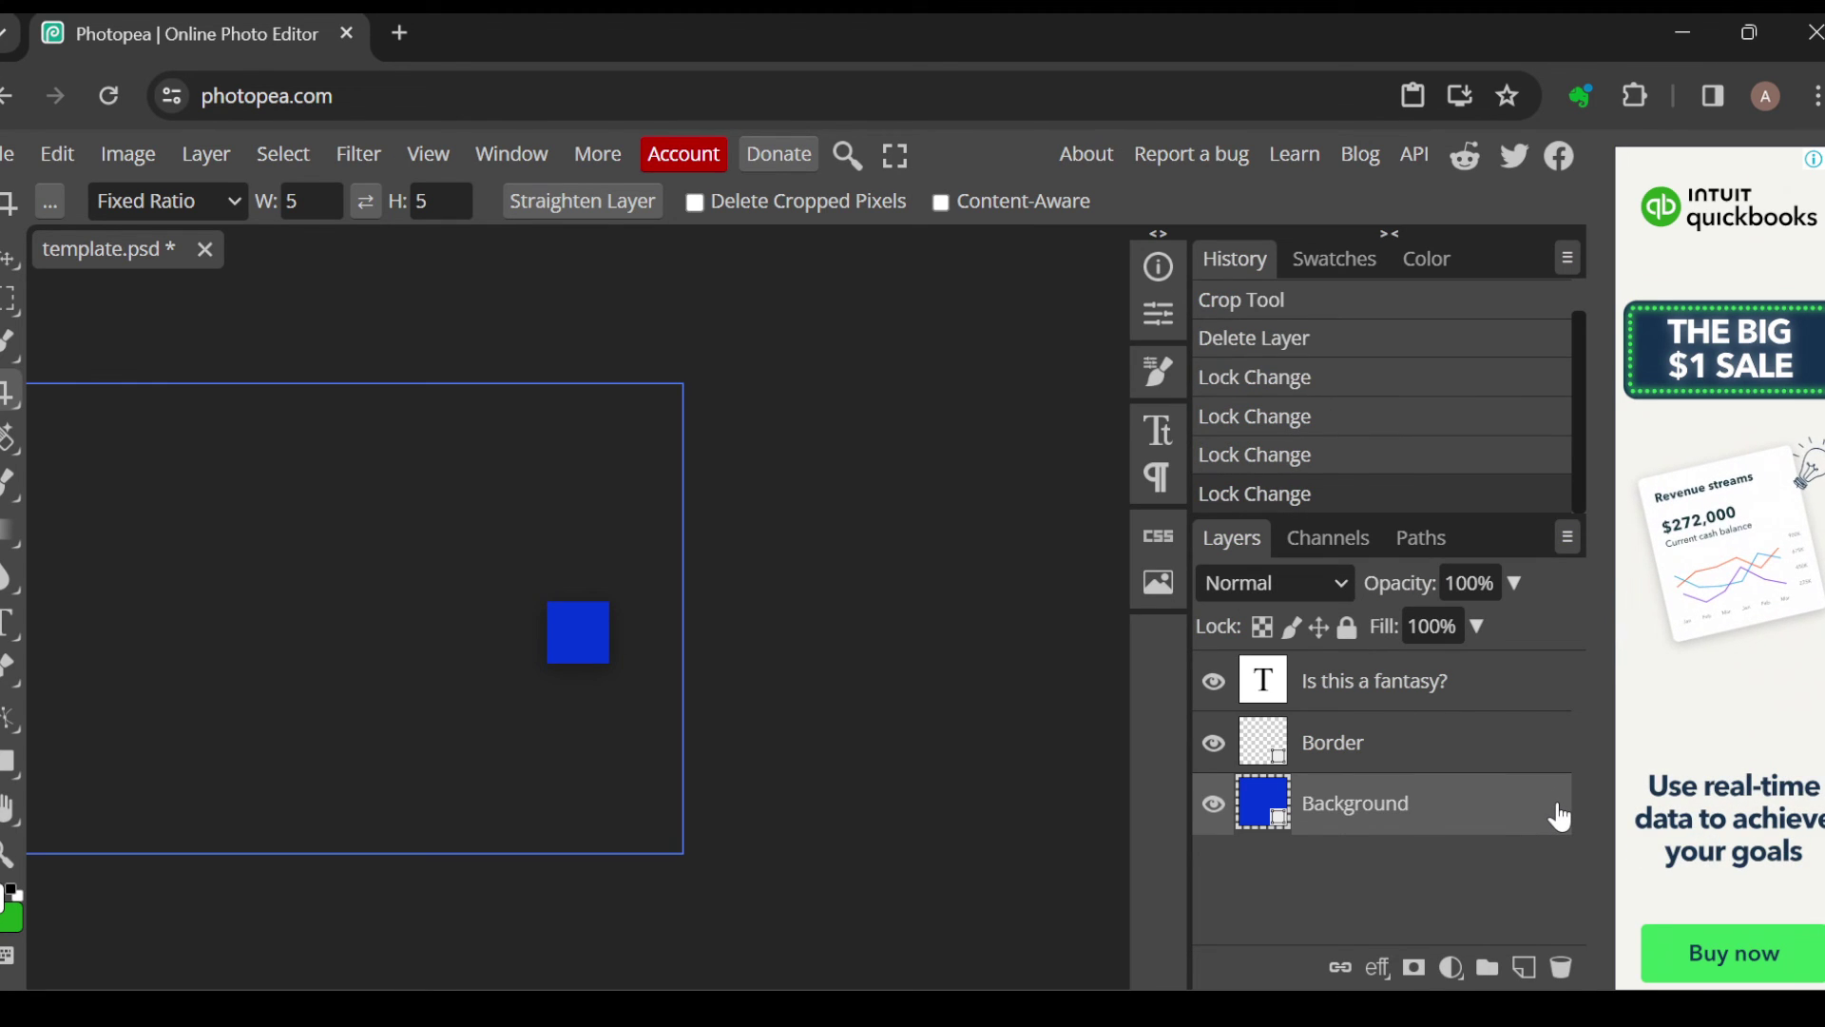